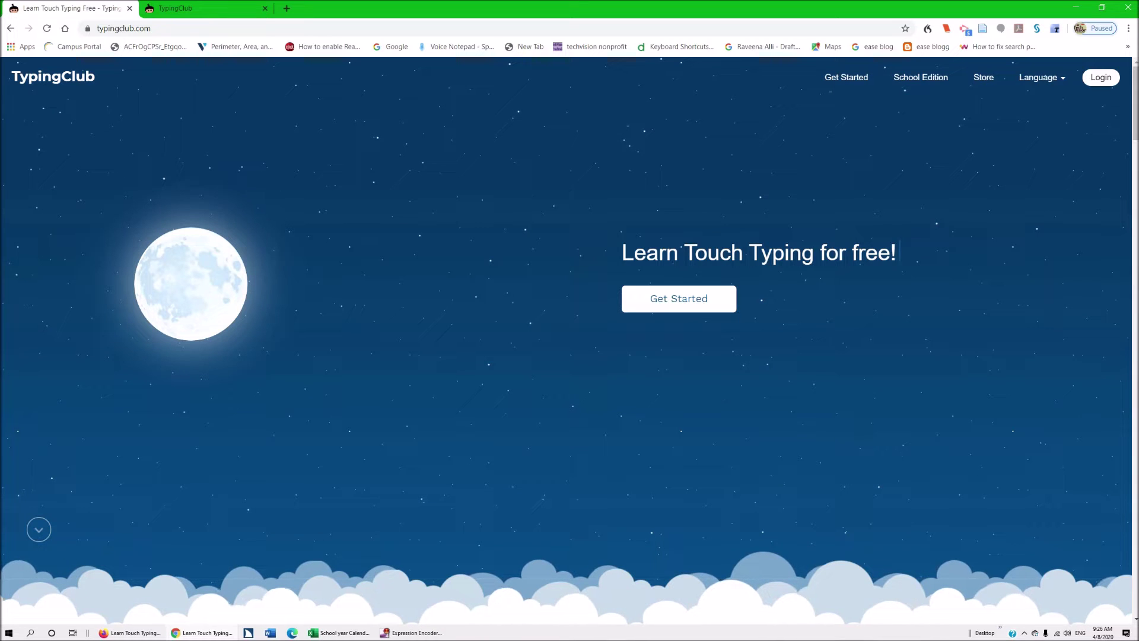
{"action": "scroll", "coordinate": [570, 340], "scroll_direction": "down", "scroll_amount": 7}
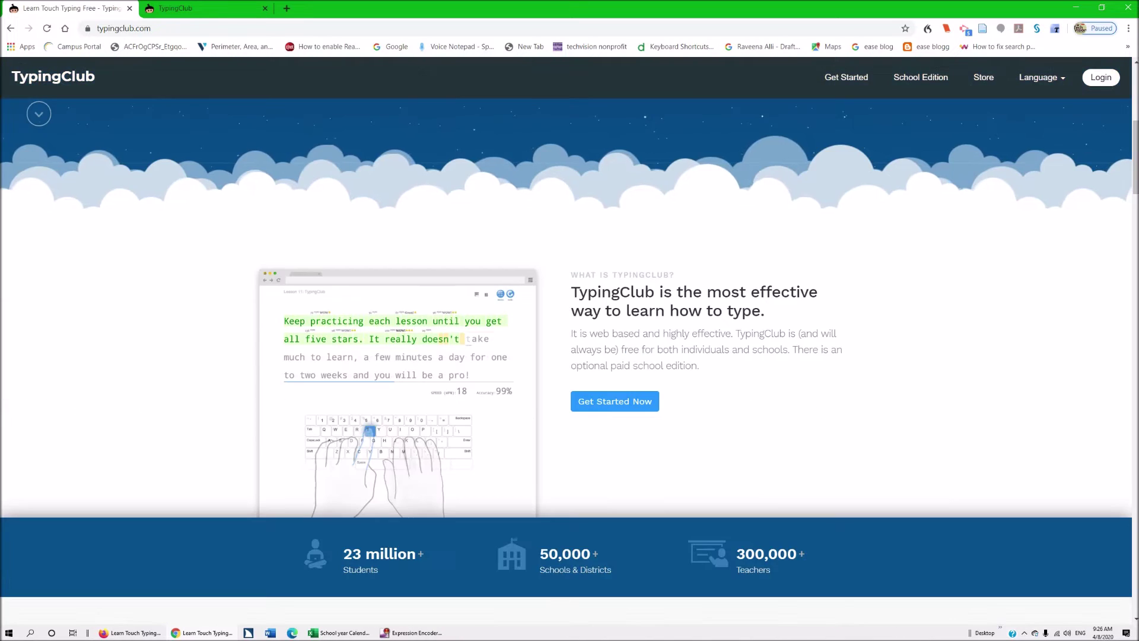
{"action": "scroll", "coordinate": [570, 340], "scroll_direction": "down", "scroll_amount": 10}
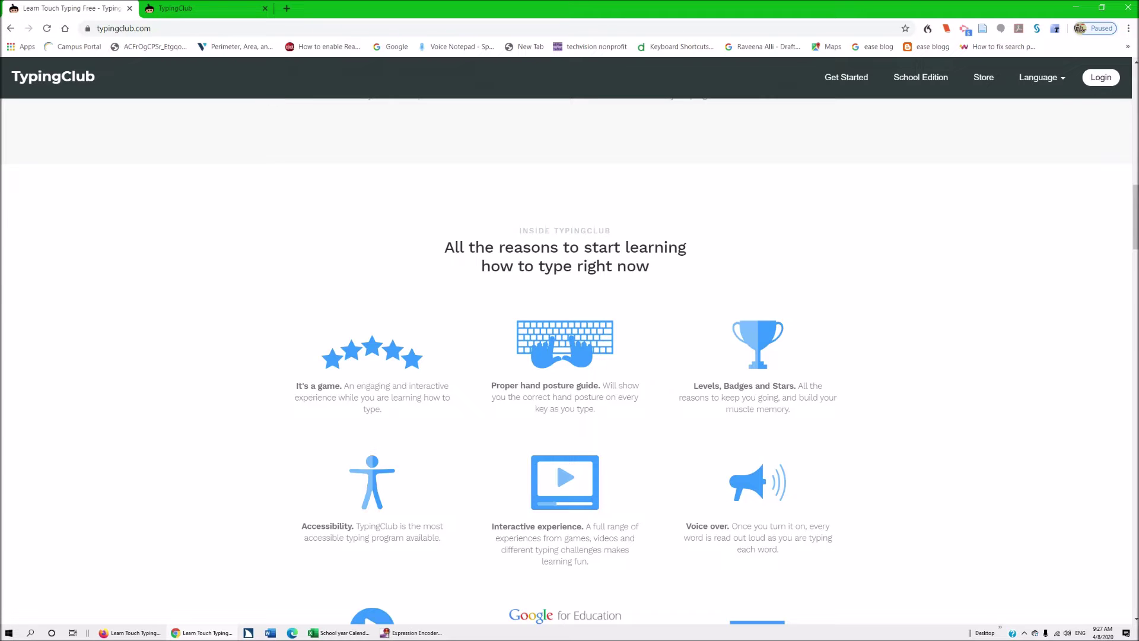
{"action": "scroll", "coordinate": [569, 356], "scroll_direction": "down", "scroll_amount": 3}
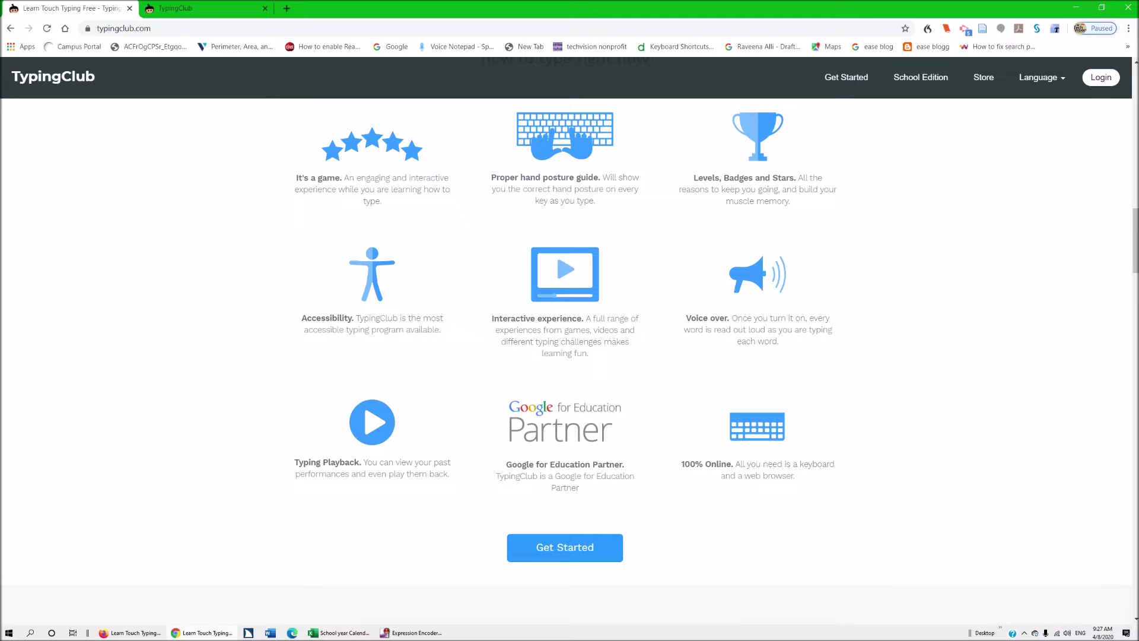
{"action": "scroll", "coordinate": [569, 356], "scroll_direction": "down", "scroll_amount": 3}
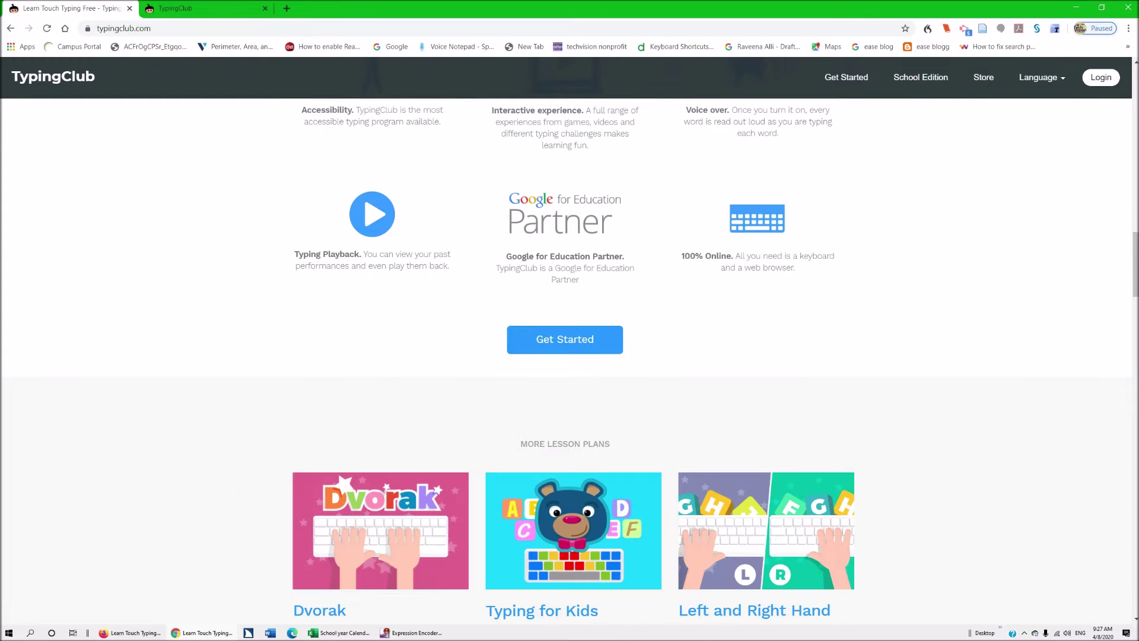
{"action": "scroll", "coordinate": [570, 356], "scroll_direction": "down", "scroll_amount": 3}
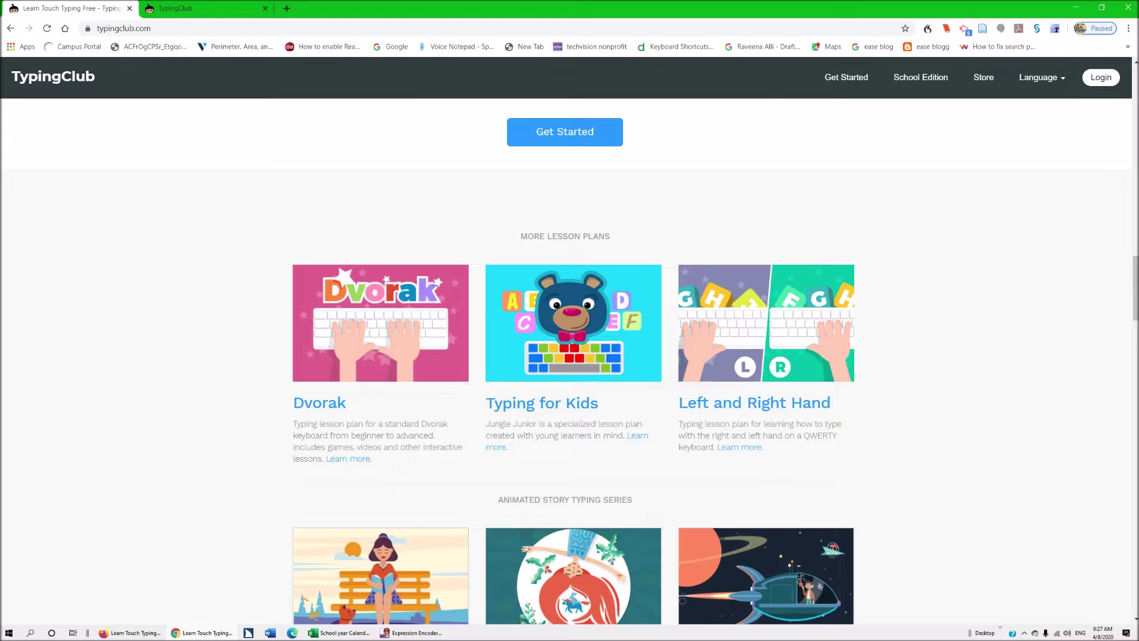
{"action": "scroll", "coordinate": [570, 356], "scroll_direction": "down", "scroll_amount": 9}
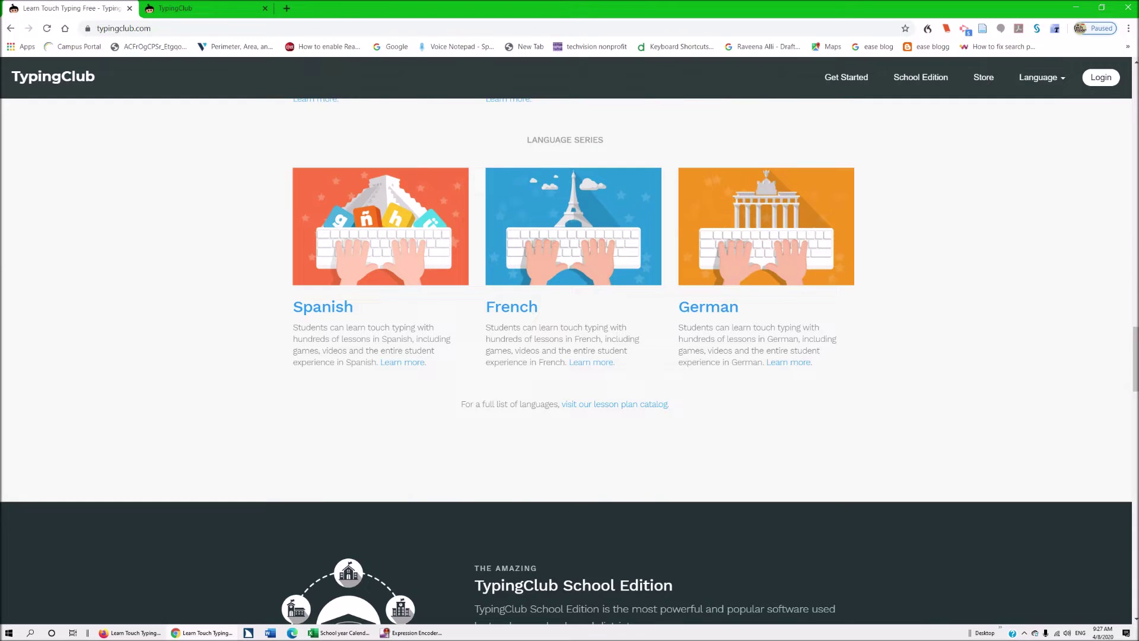
{"action": "scroll", "coordinate": [570, 356], "scroll_direction": "down", "scroll_amount": 3}
{"action": "scroll", "coordinate": [569, 356], "scroll_direction": "down", "scroll_amount": 3}
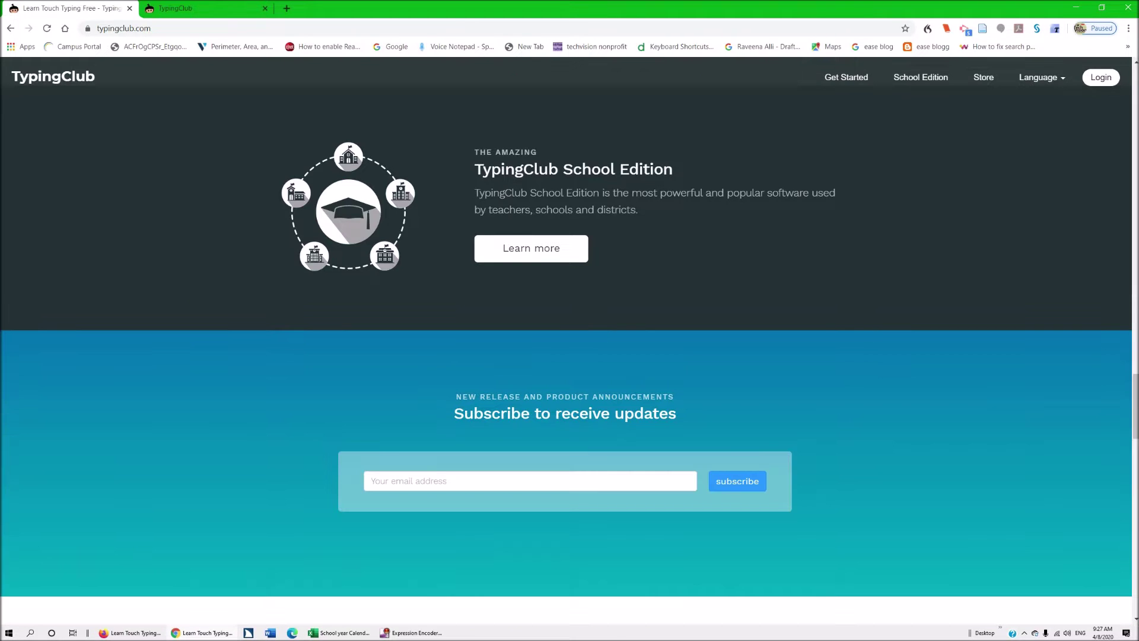
{"action": "scroll", "coordinate": [570, 357], "scroll_direction": "down", "scroll_amount": 6}
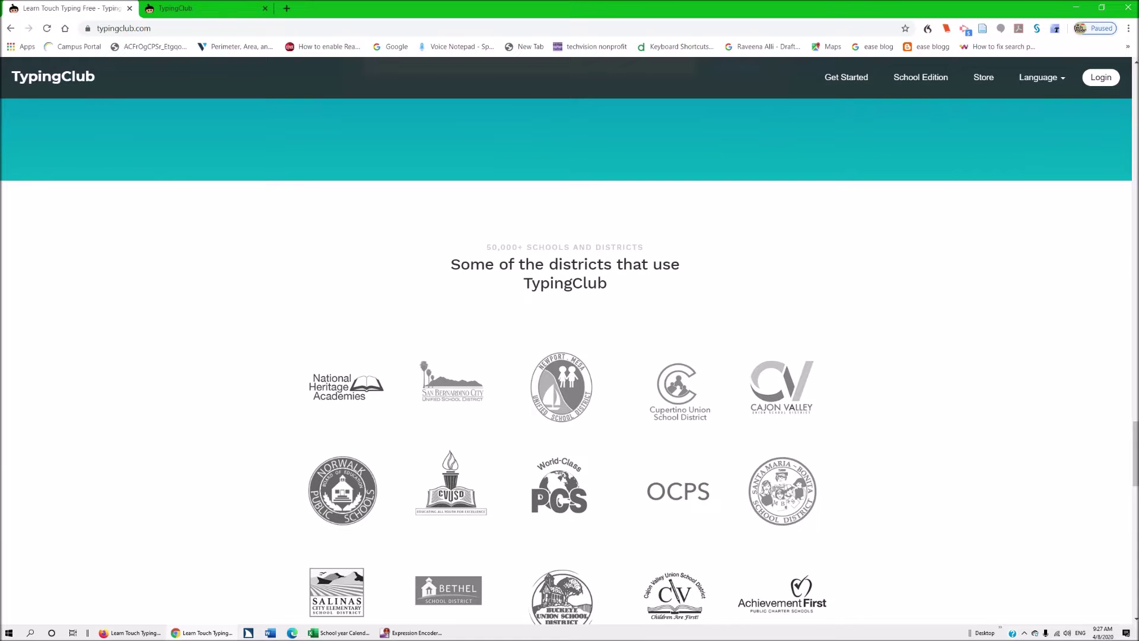
{"action": "key", "text": "Home"}
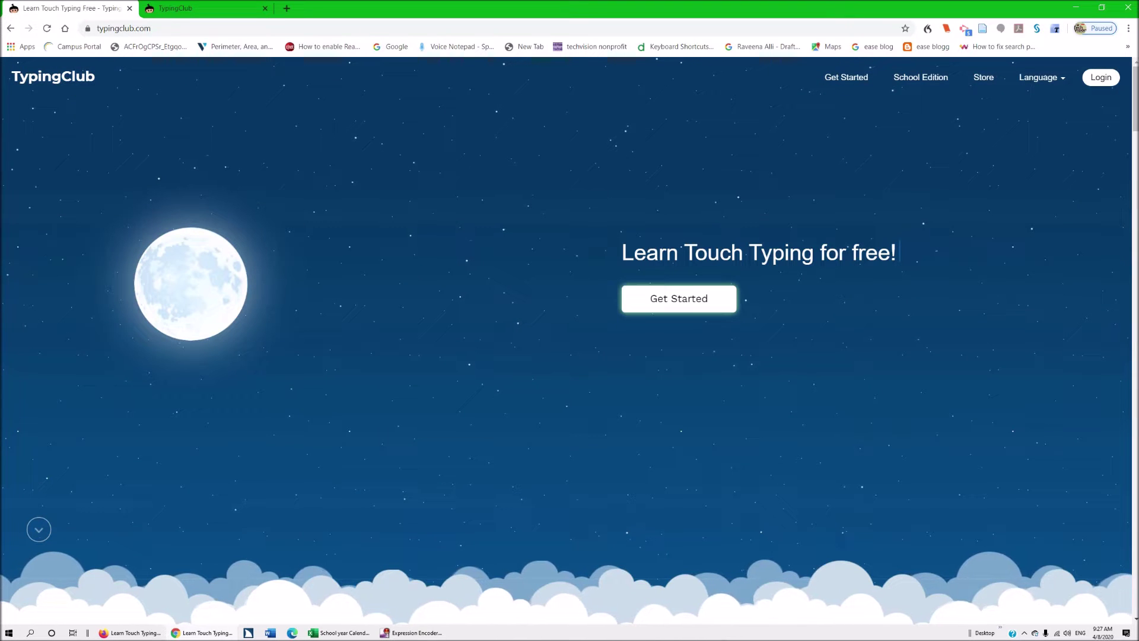
Focus the Get Started link, then log in to reach the Typing Jungle dashboard.
{"action": "key", "text": "Tab"}
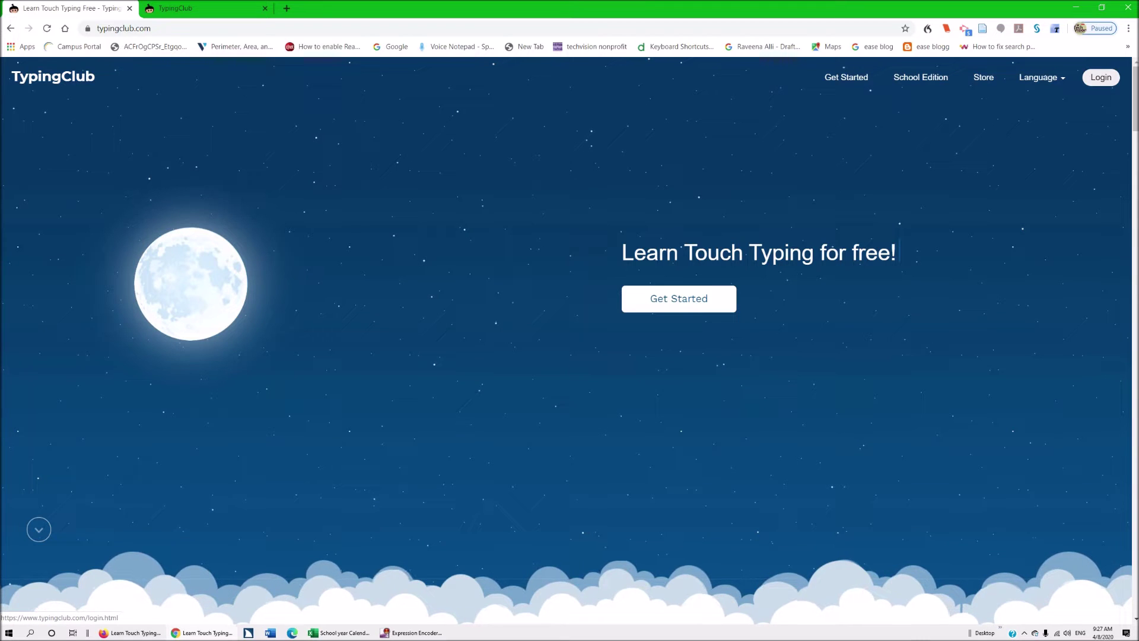
{"action": "left_click", "coordinate": [1101, 77]}
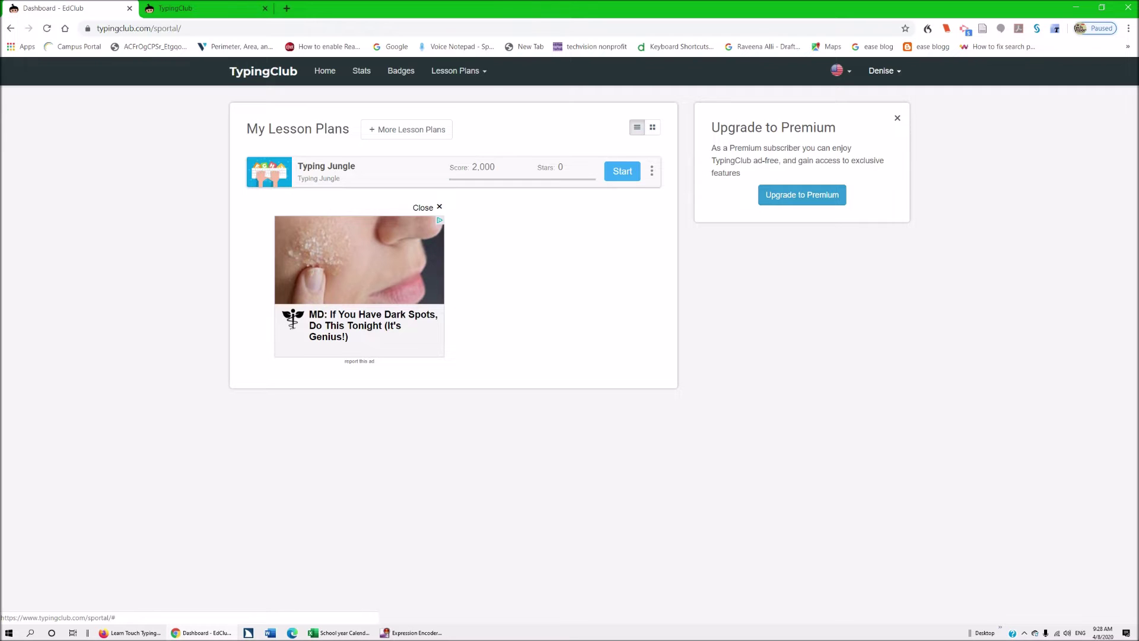
Open the account name dropdown and choose Profile to view the profile settings.
{"action": "left_click", "coordinate": [883, 71]}
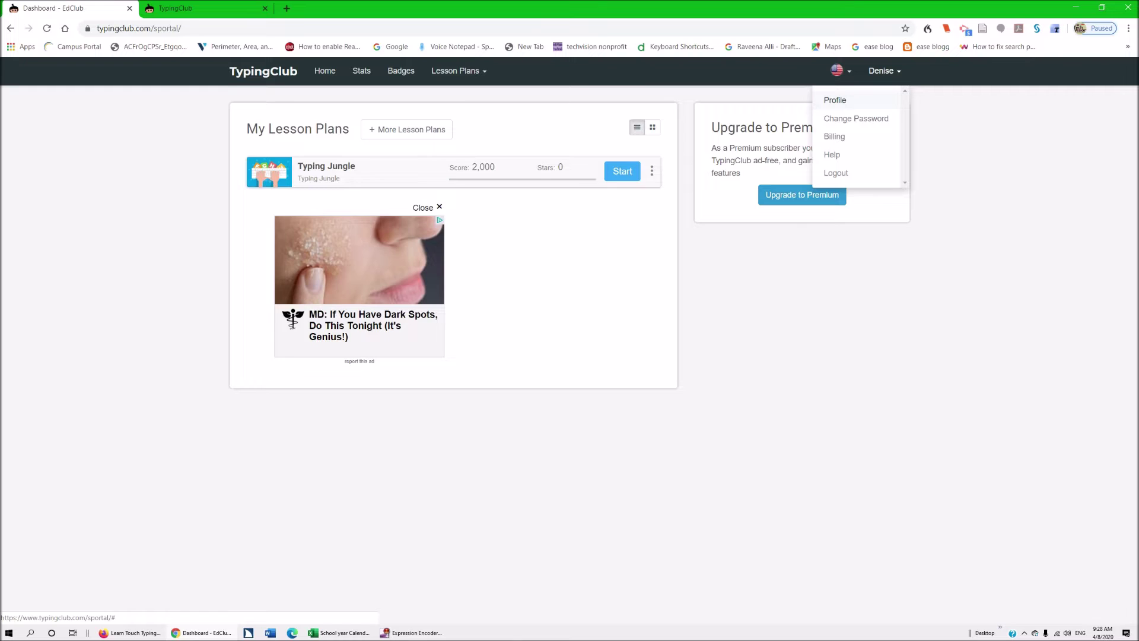
{"action": "key", "text": "Return"}
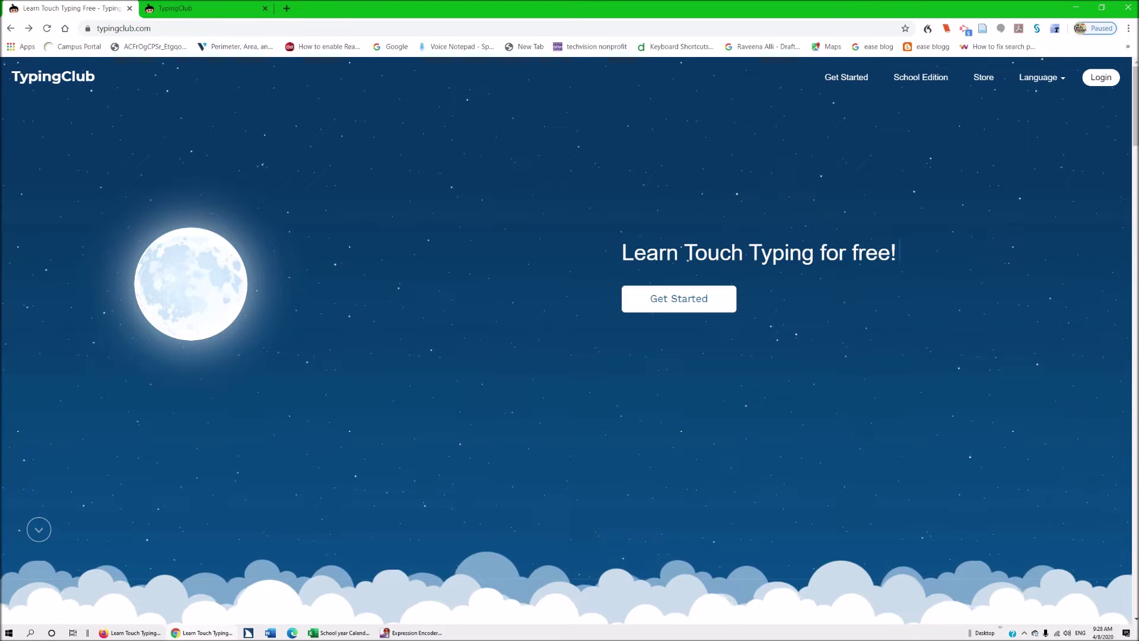
Refocus the homepage, tab to the logo, and open JAWS Select a Form Field with Insert+F5.
{"action": "key", "text": "super+d"}
{"action": "key", "text": "super+d"}
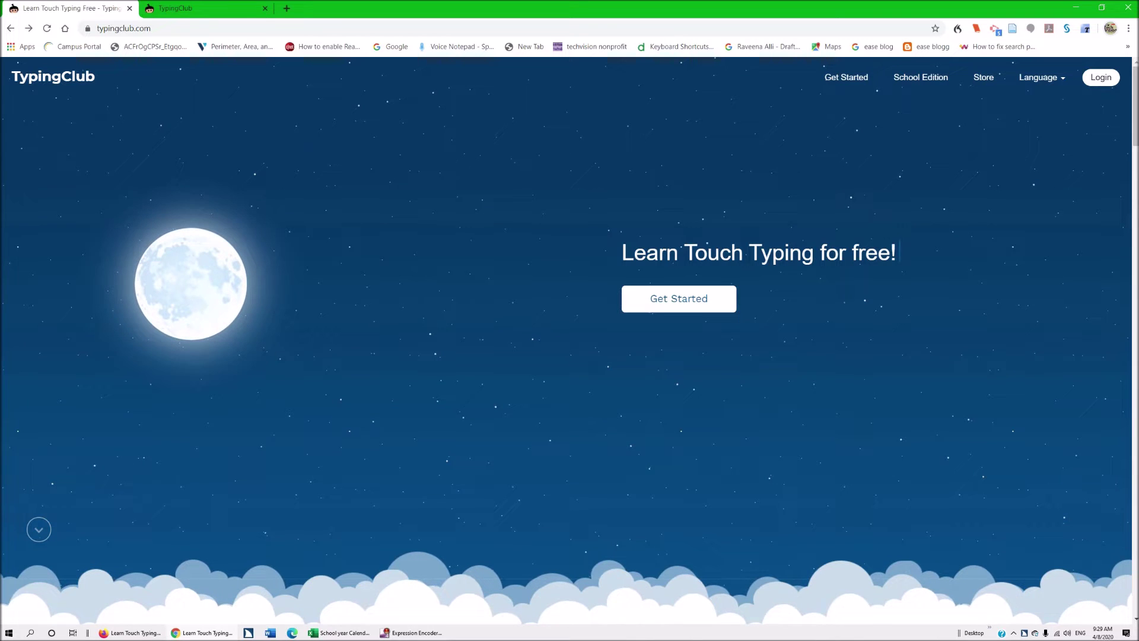
{"action": "left_click", "coordinate": [569, 320]}
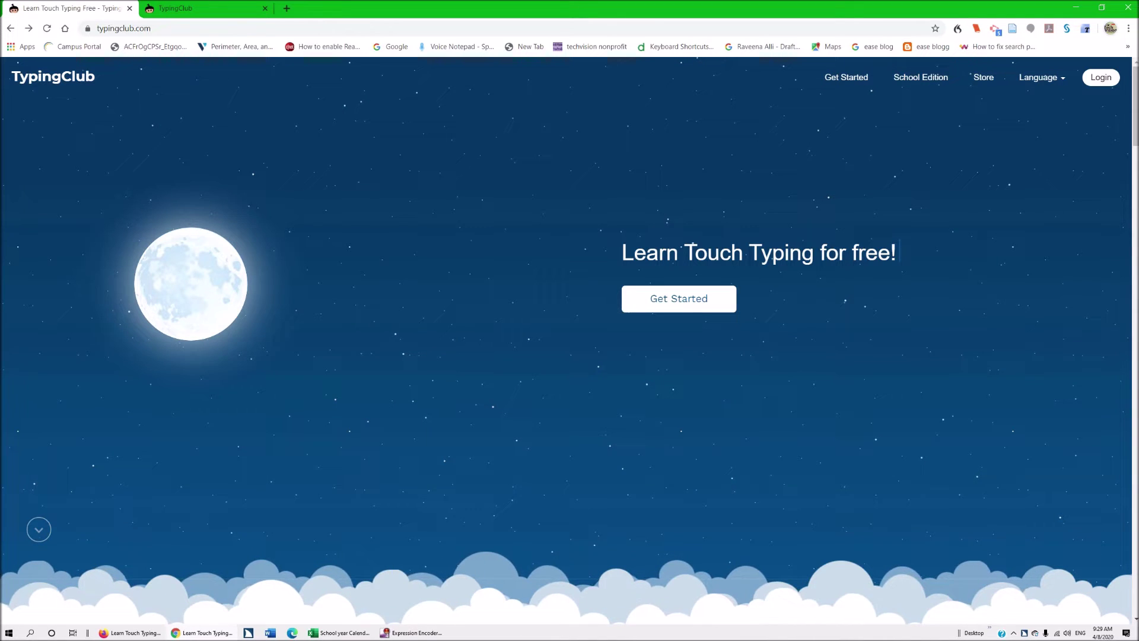
{"action": "key", "text": "Tab"}
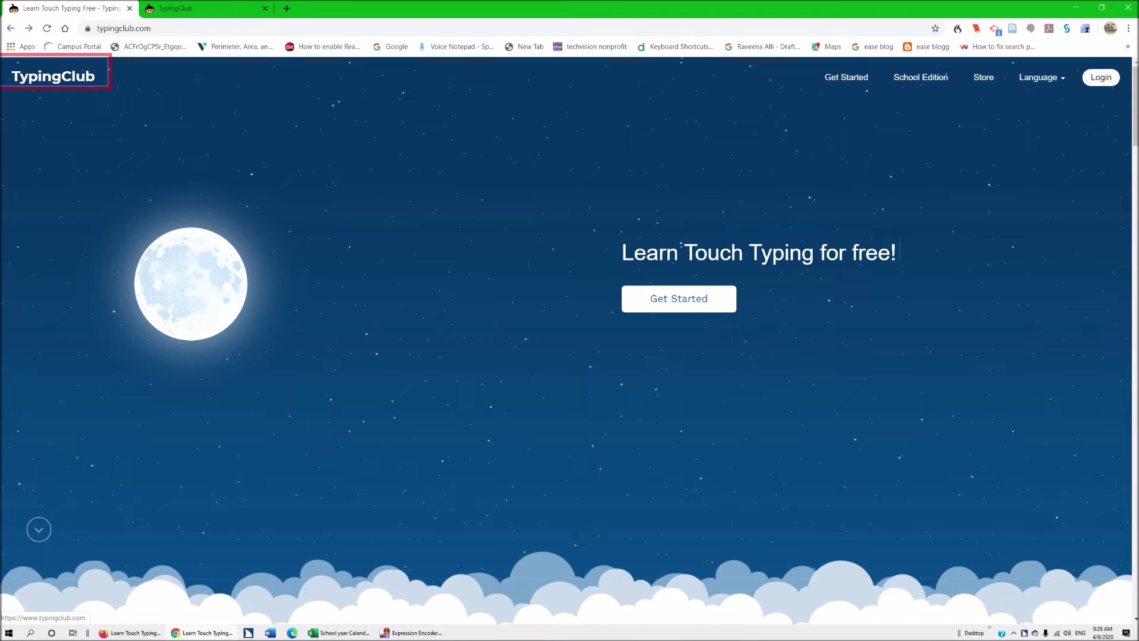
{"action": "key", "text": "Insert+F5"}
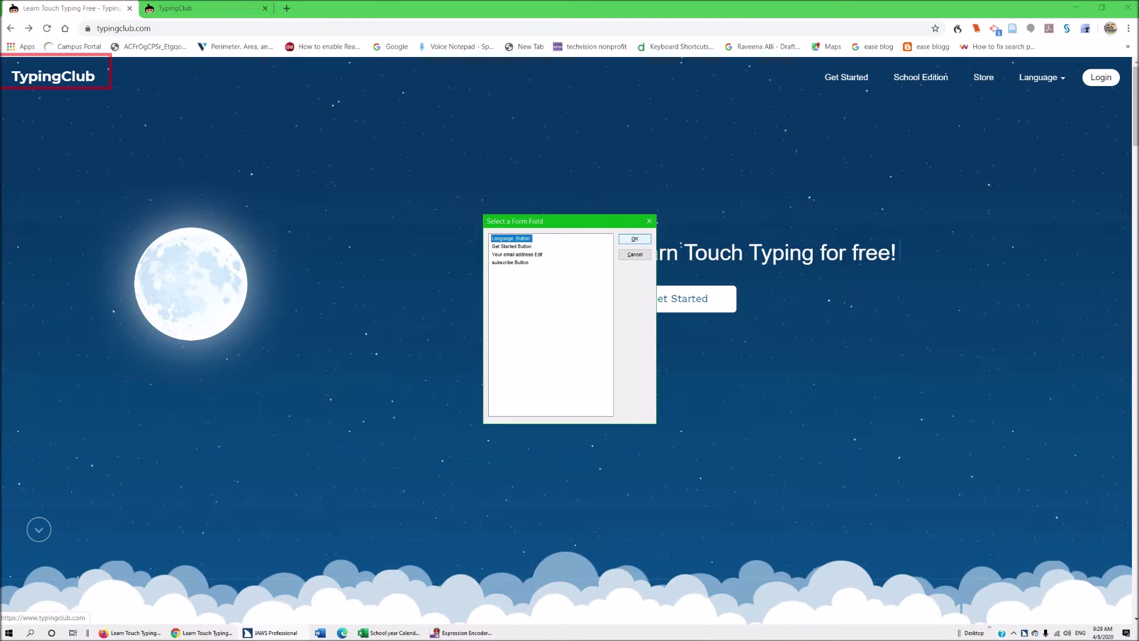
Pick Get Started Button in the JAWS form-field list to focus it on the page.
{"action": "key", "text": "Down"}
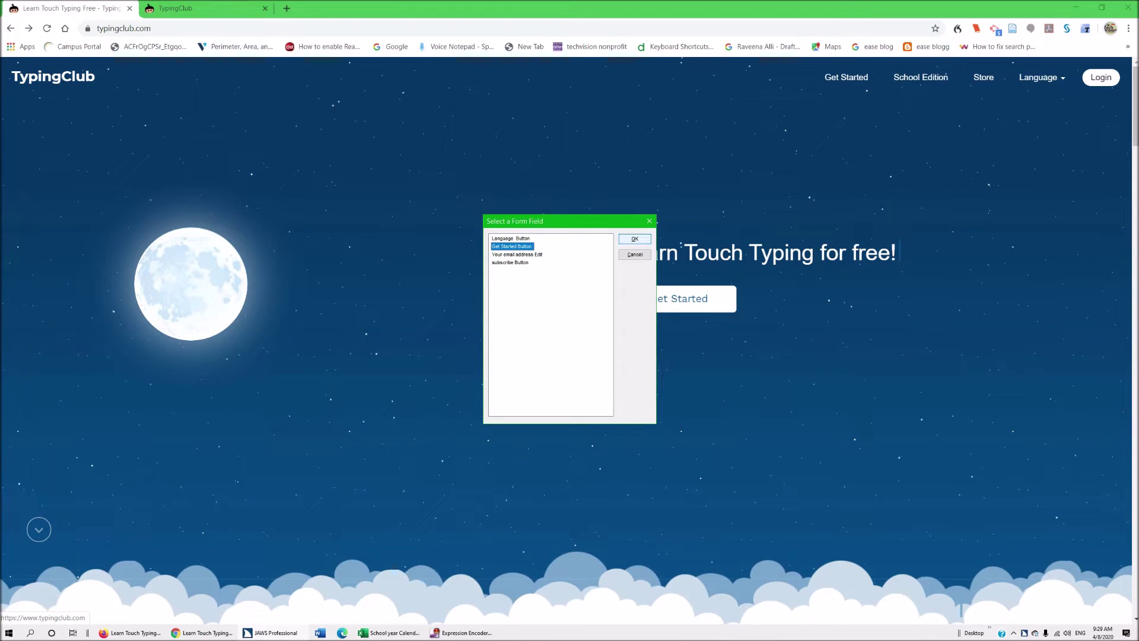
{"action": "key", "text": "ctrl"}
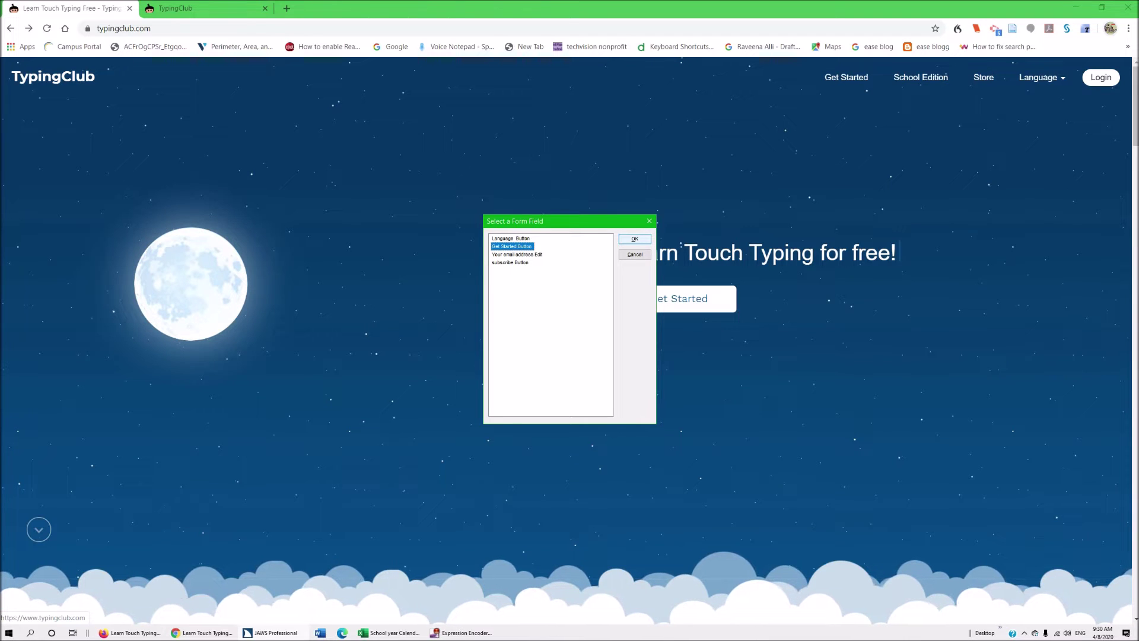
{"action": "key", "text": "Return"}
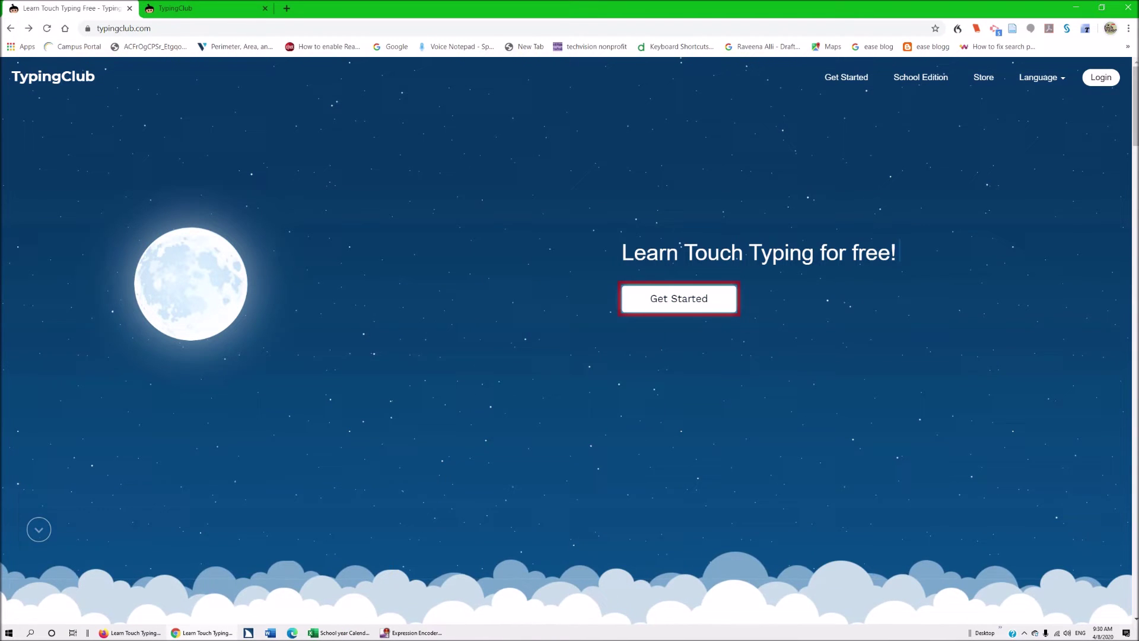
Activate Get Started to load the Typing Jungle Home Row grid of 23 lessons.
{"action": "key", "text": "Return"}
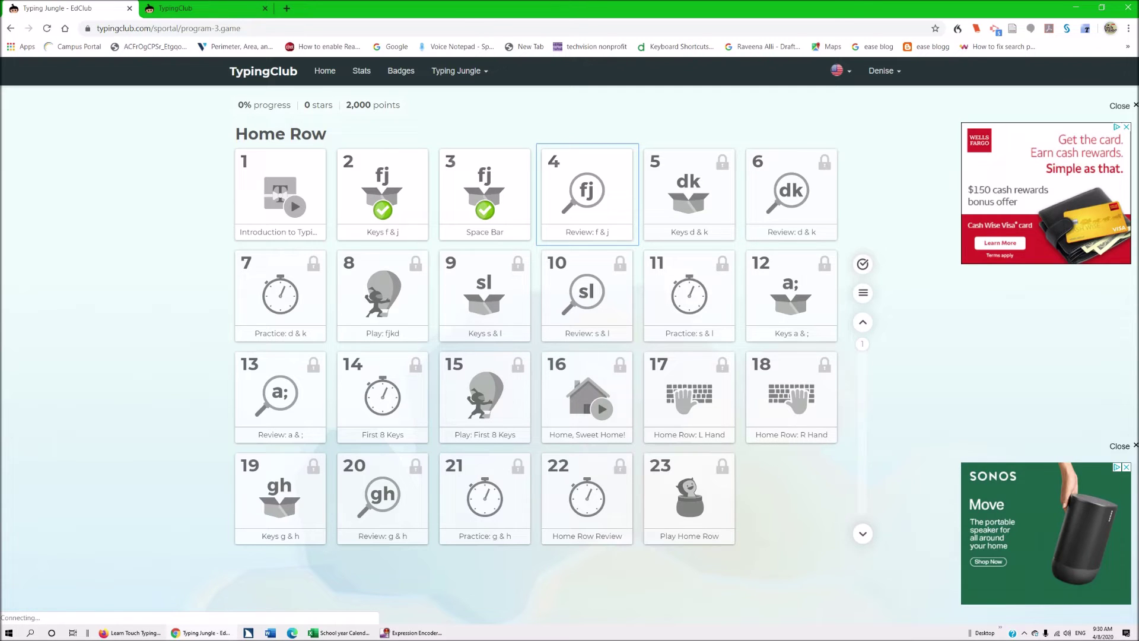
{"action": "key", "text": "ctrl+l"}
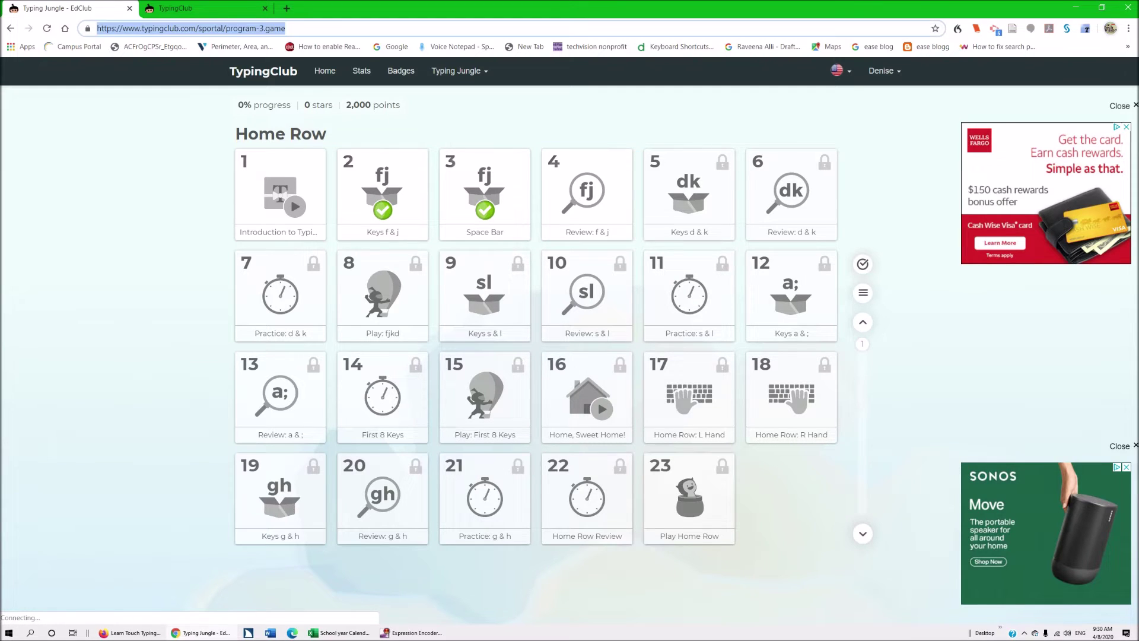
{"action": "key", "text": "End"}
{"action": "key", "text": "BackSpace"}
{"action": "key", "text": "BackSpace"}
{"action": "key", "text": "BackSpace"}
{"action": "key", "text": "BackSpace"}
{"action": "key", "text": "BackSpace"}
{"action": "key", "text": "BackSpace"}
{"action": "key", "text": "BackSpace"}
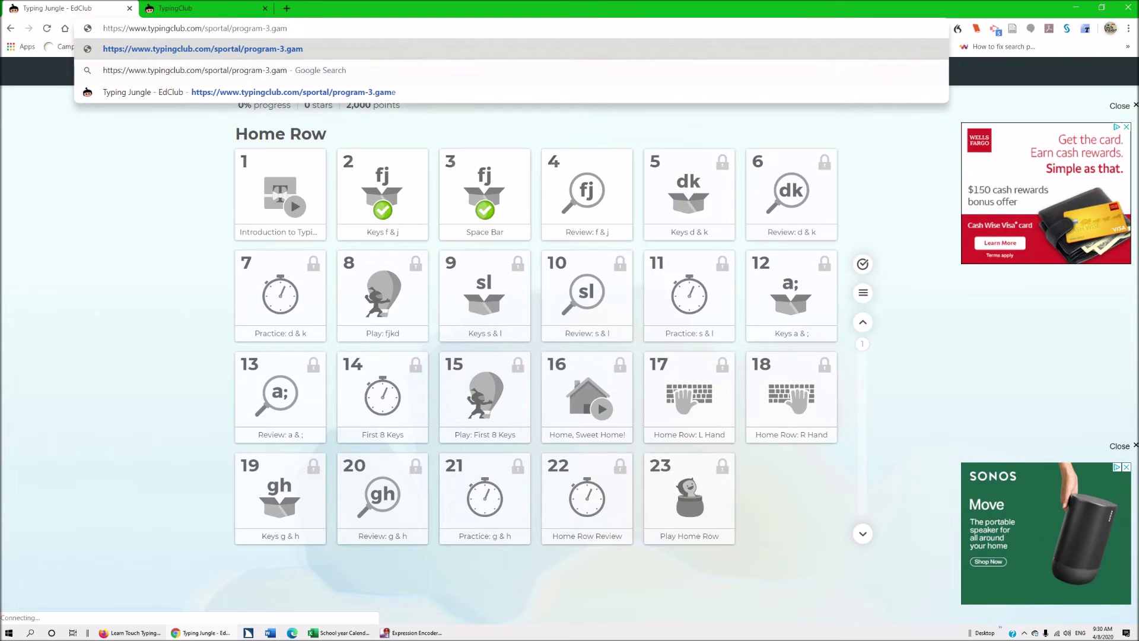
{"action": "key", "text": "BackSpace"}
{"action": "key", "text": "BackSpace"}
{"action": "key", "text": "BackSpace"}
{"action": "key", "text": "BackSpace"}
{"action": "key", "text": "BackSpace"}
{"action": "key", "text": "BackSpace"}
{"action": "key", "text": "BackSpace"}
{"action": "key", "text": "BackSpace"}
{"action": "key", "text": "BackSpace"}
{"action": "key", "text": "BackSpace"}
{"action": "key", "text": "BackSpace"}
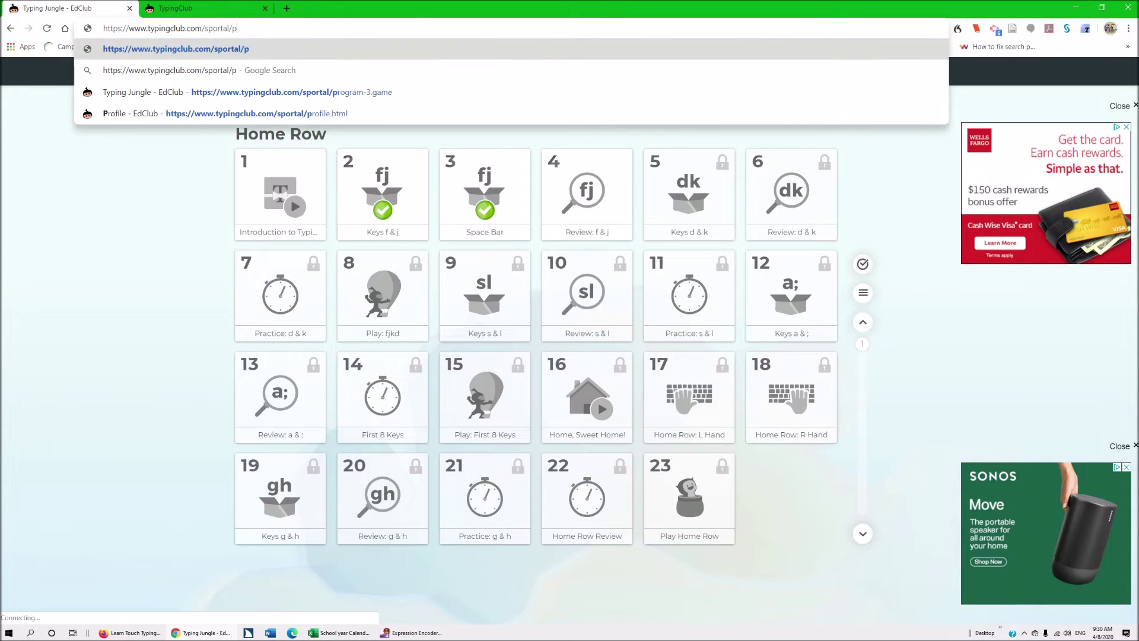
{"action": "key", "text": "BackSpace"}
{"action": "key", "text": "BackSpace"}
{"action": "key", "text": "BackSpace"}
{"action": "key", "text": "BackSpace"}
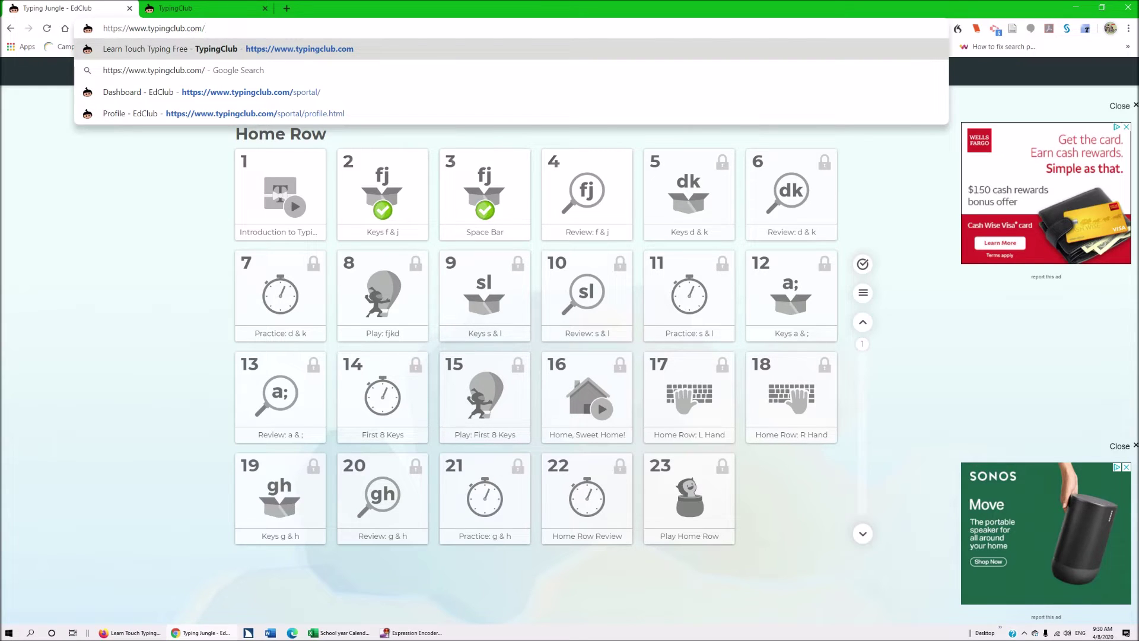
{"action": "key", "text": "Return"}
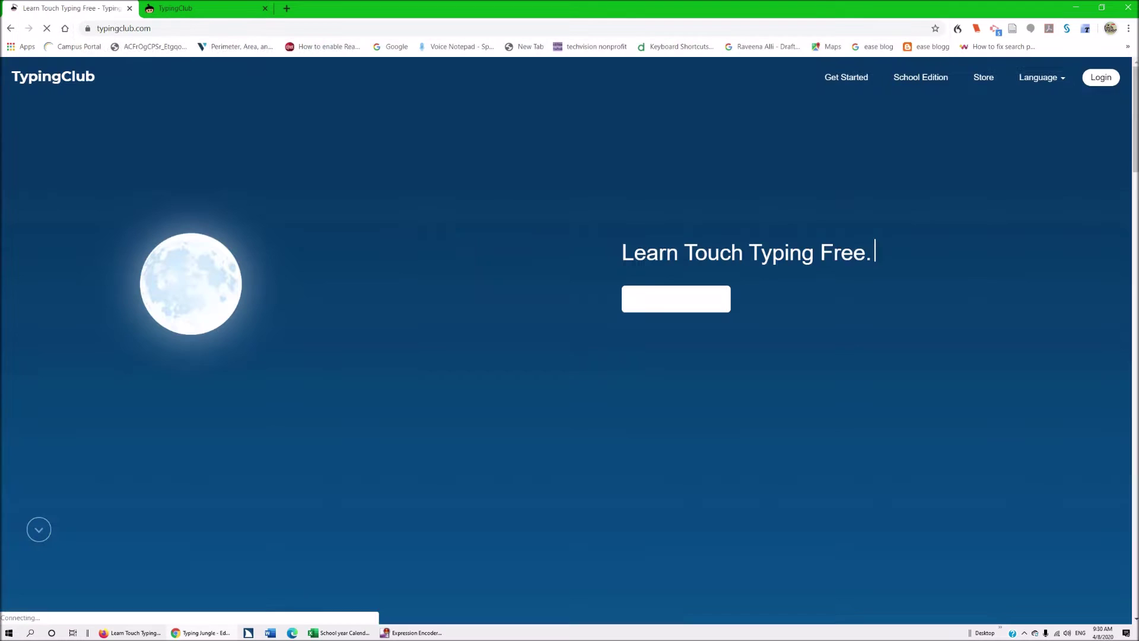